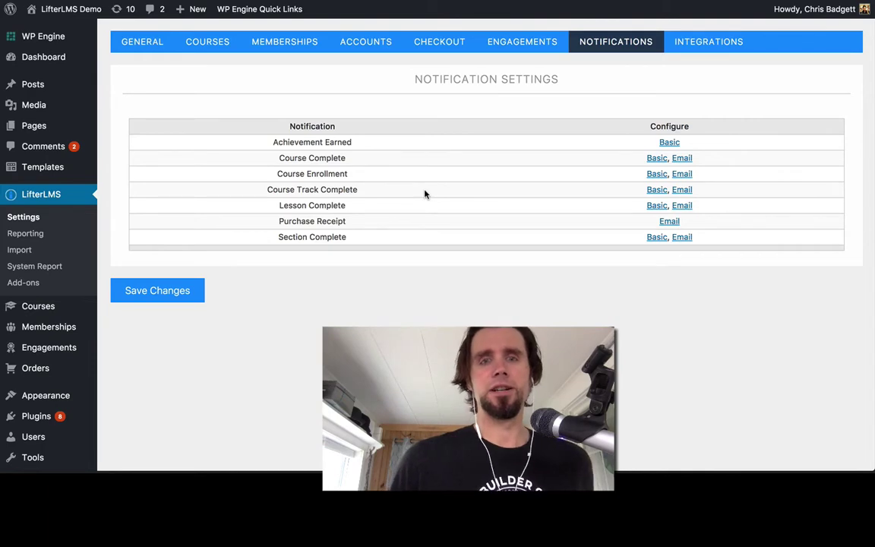
scroll(425, 193, down, 2)
scroll(372, 164, up, 1)
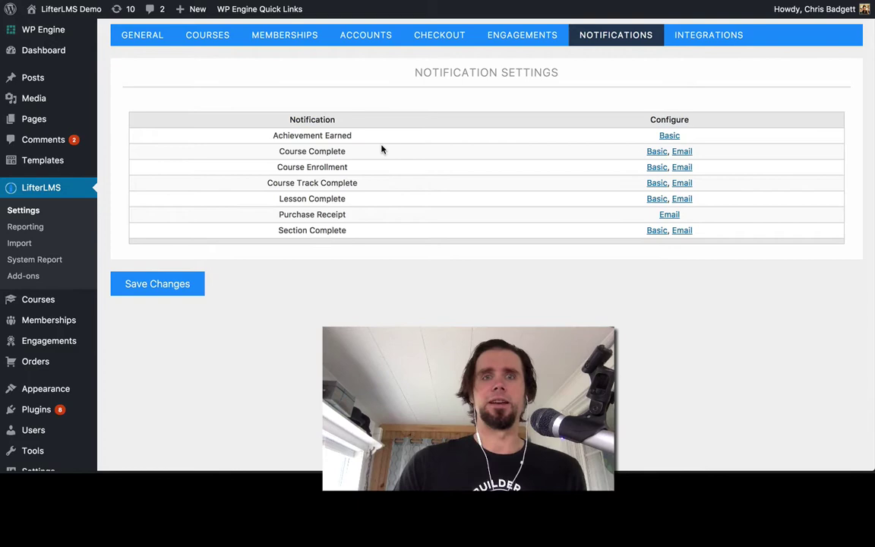
scroll(382, 149, up, 1)
scroll(382, 149, down, 1)
scroll(382, 149, up, 1)
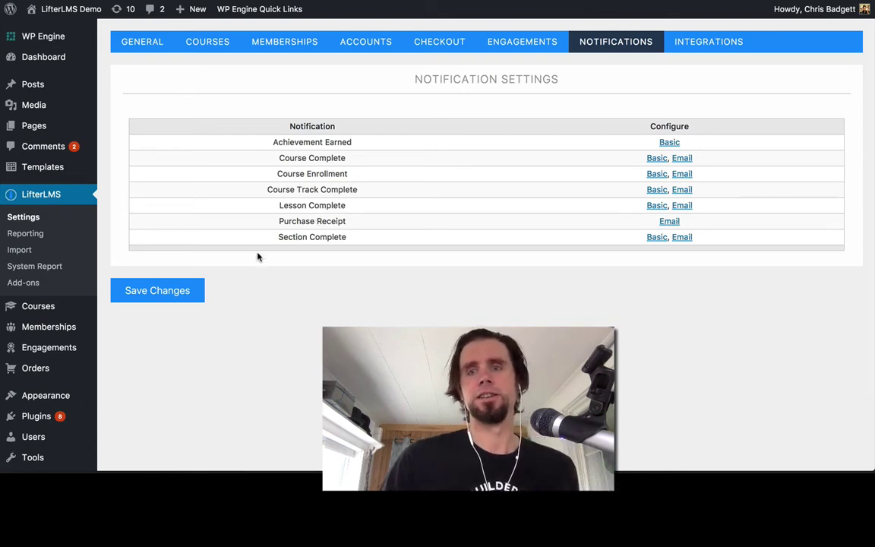
scroll(258, 256, down, 3)
scroll(255, 256, up, 3)
scroll(398, 295, down, 3)
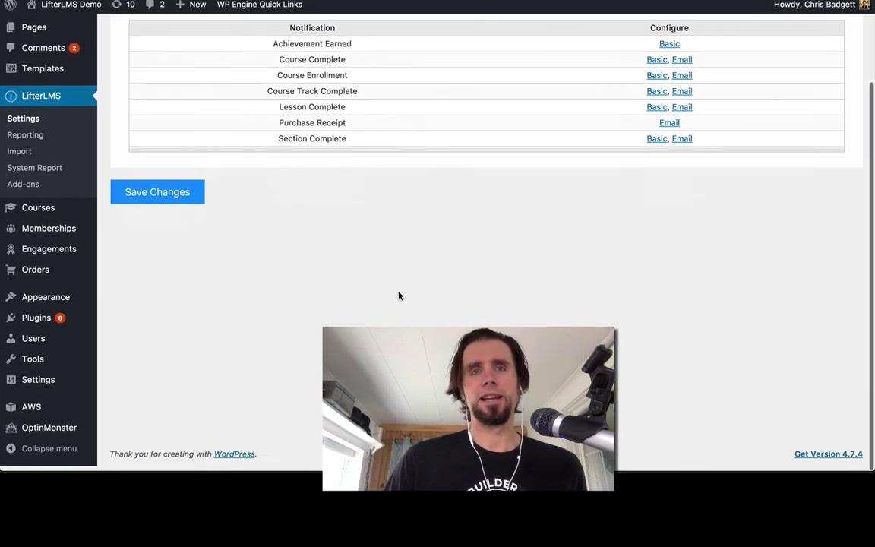
scroll(399, 295, up, 3)
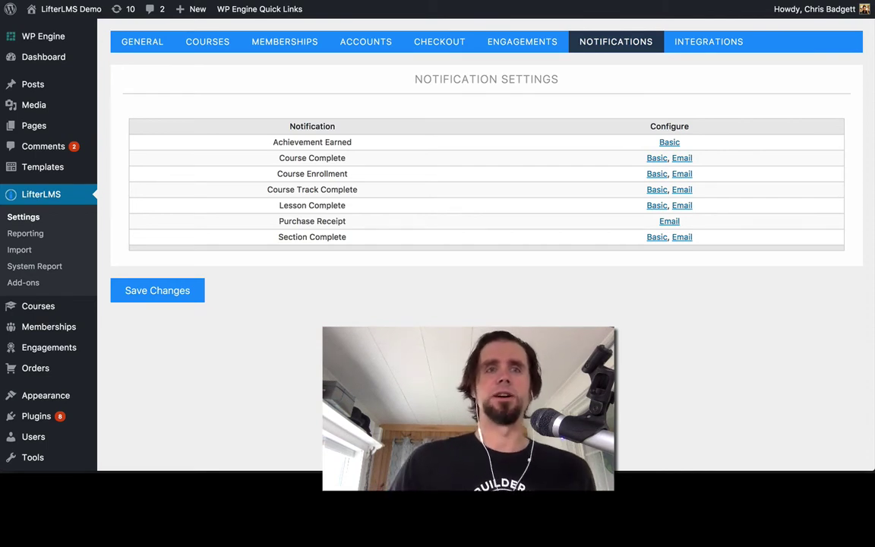
click(92, 0)
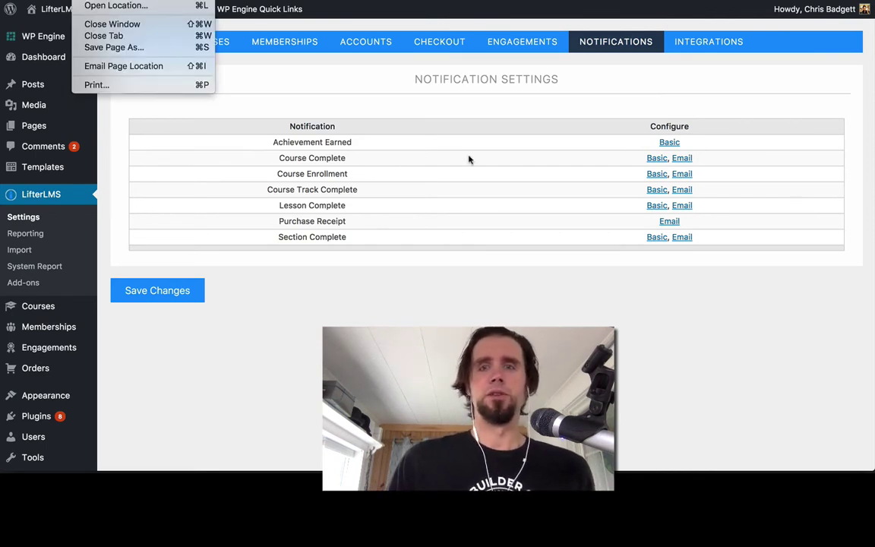
- Review the Achievement Earned basic notification template by scrolling through its editor
click(669, 143)
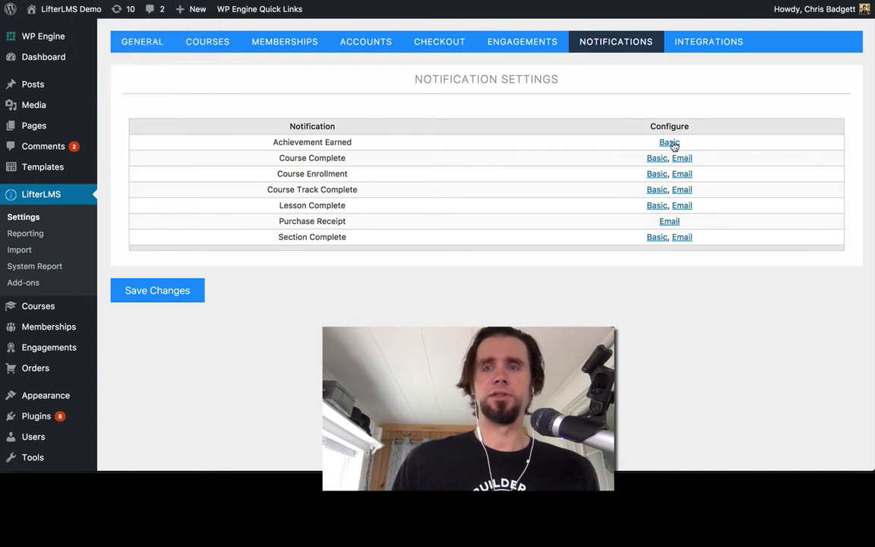
click(671, 142)
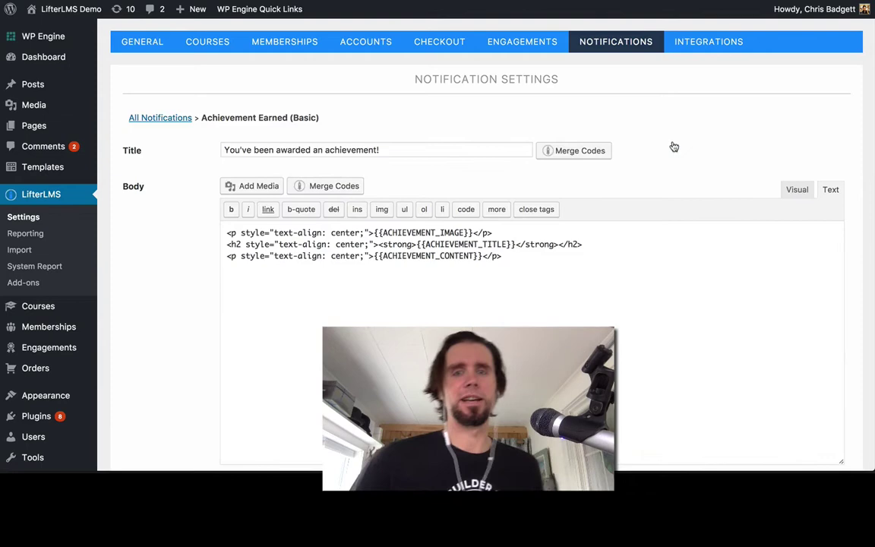
scroll(672, 146, down, 1)
scroll(404, 209, up, 1)
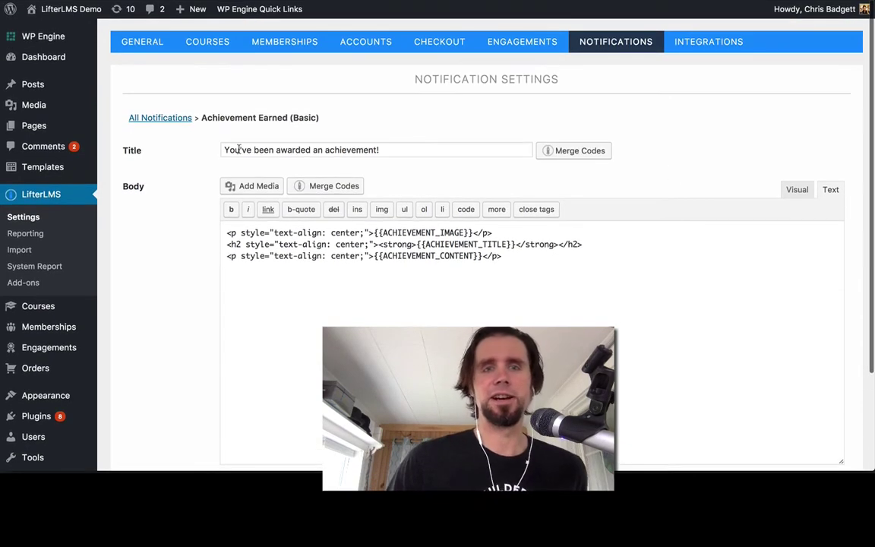
scroll(377, 316, down, 3)
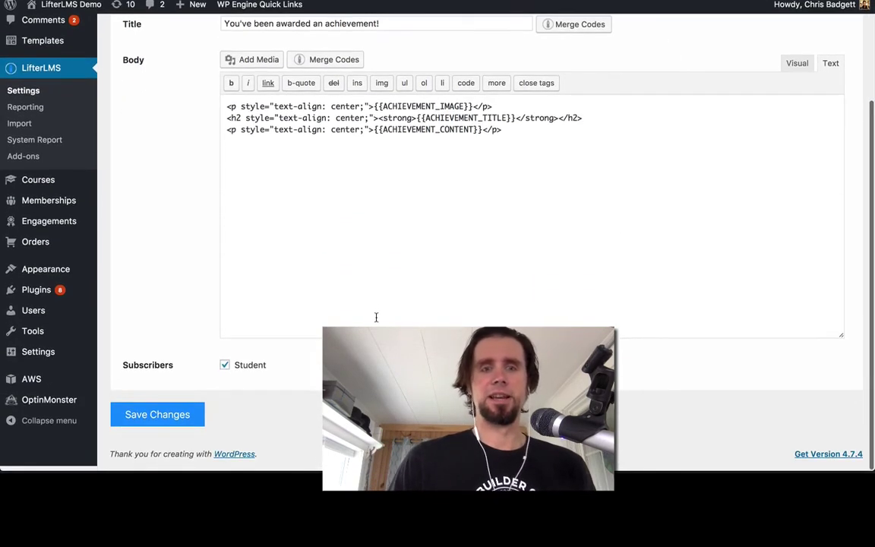
scroll(375, 317, up, 3)
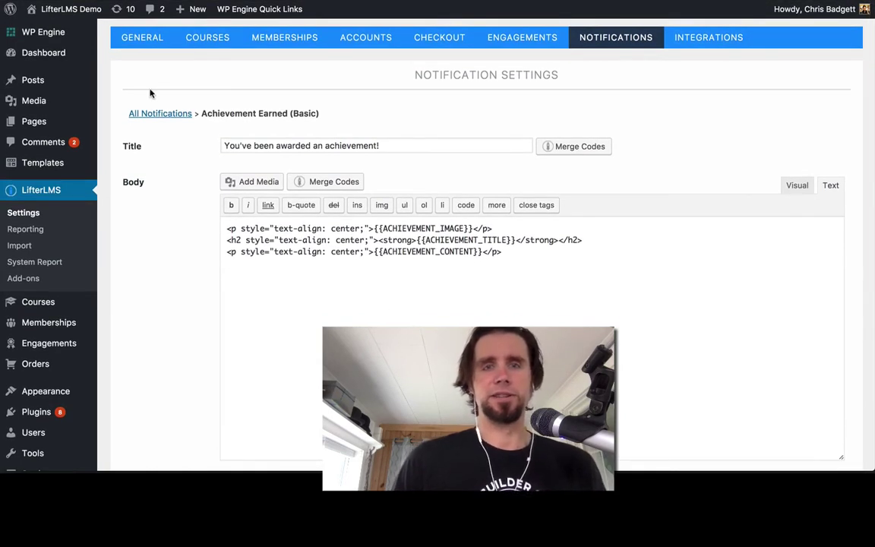
scroll(312, 225, down, 3)
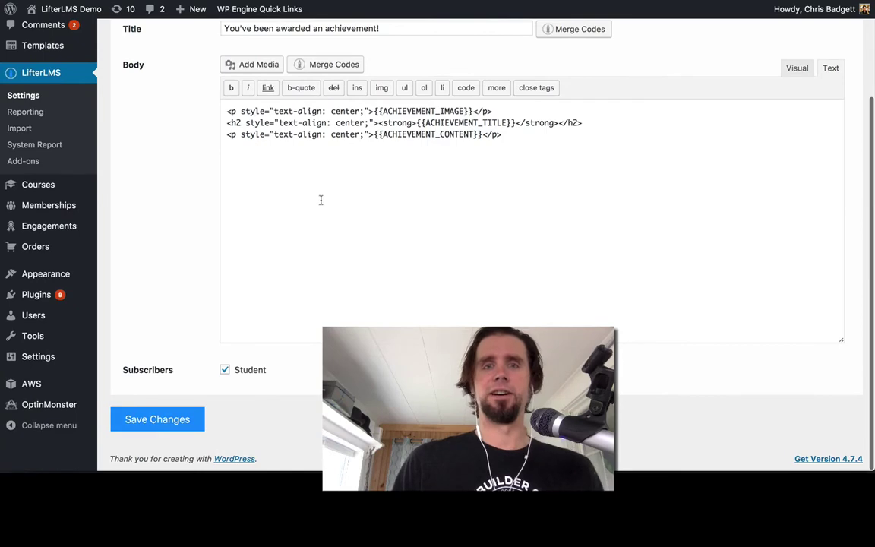
scroll(361, 129, up, 3)
scroll(404, 144, down, 1)
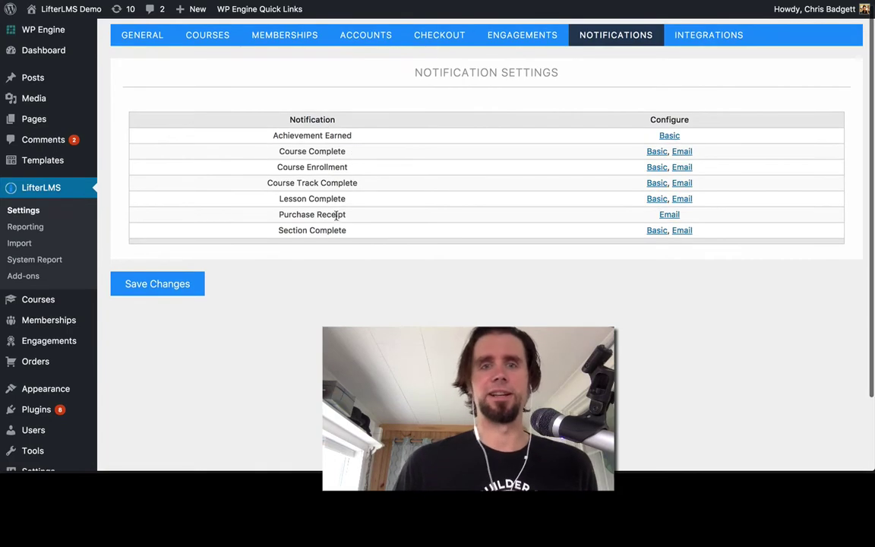
- Inspect the Lesson Complete basic template, '{{STUDENT_NAME}} Completed a Lesson', and its merge codes
click(655, 200)
scroll(577, 244, down, 3)
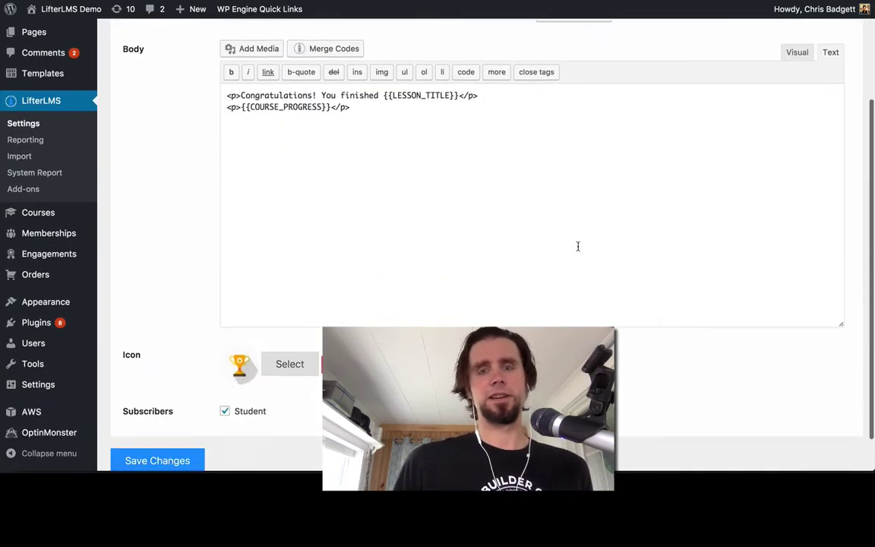
scroll(577, 246, down, 1)
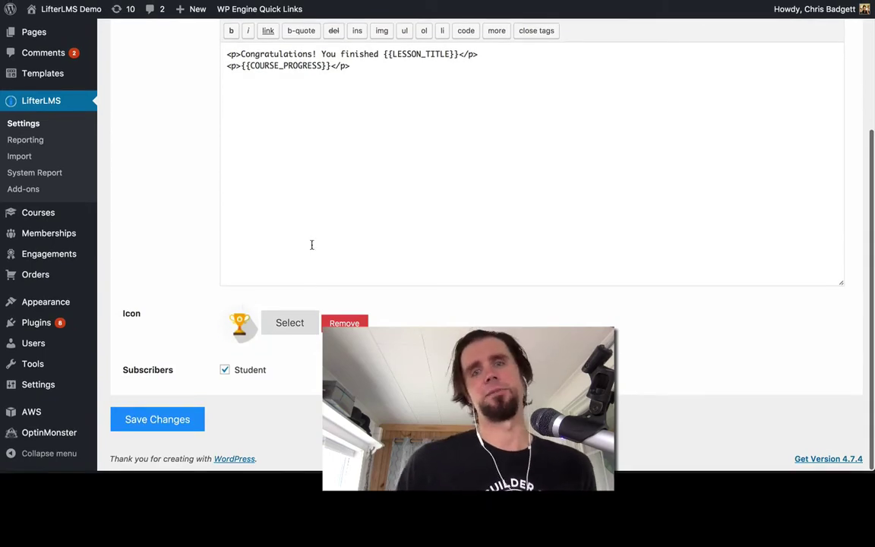
scroll(311, 245, up, 5)
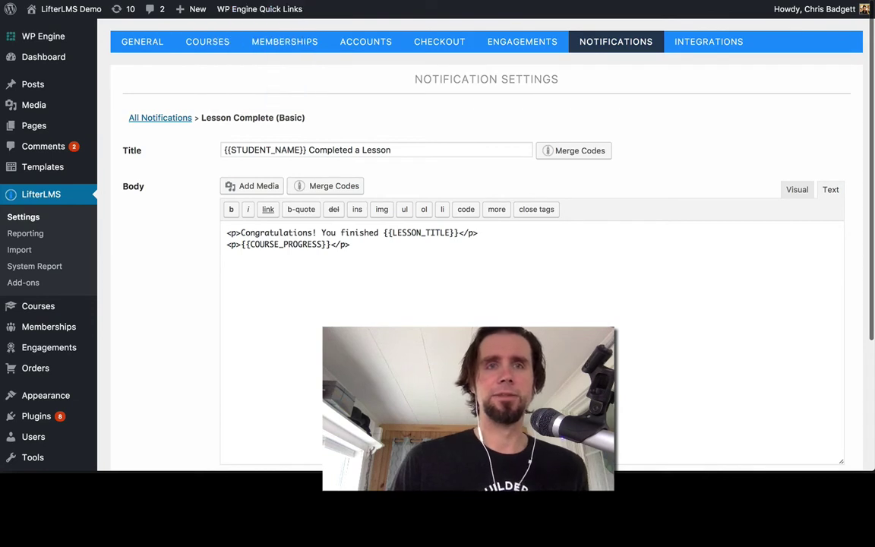
click(87, 0)
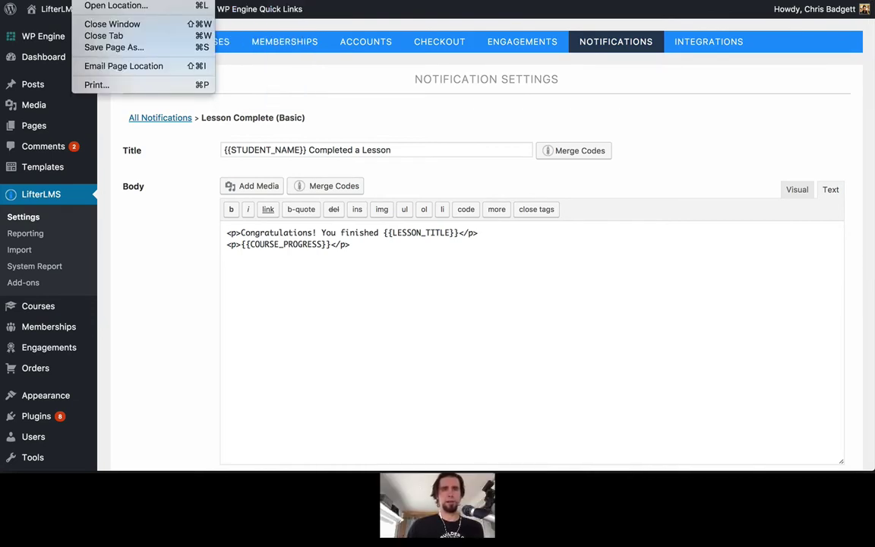
- Load demo.lifterlms.com in a private window and go to its Courses catalog
key(super+shift+n)
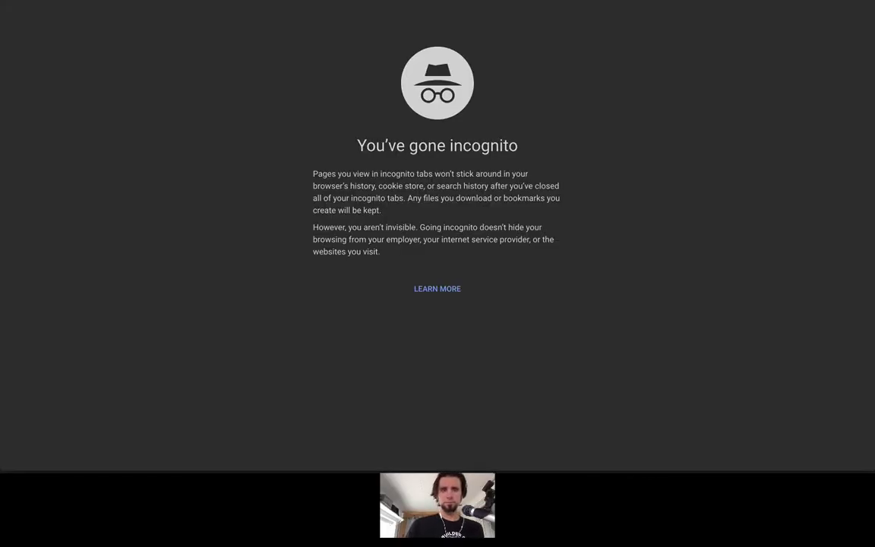
text(https://demo.lifterlms.com/)
key(Return)
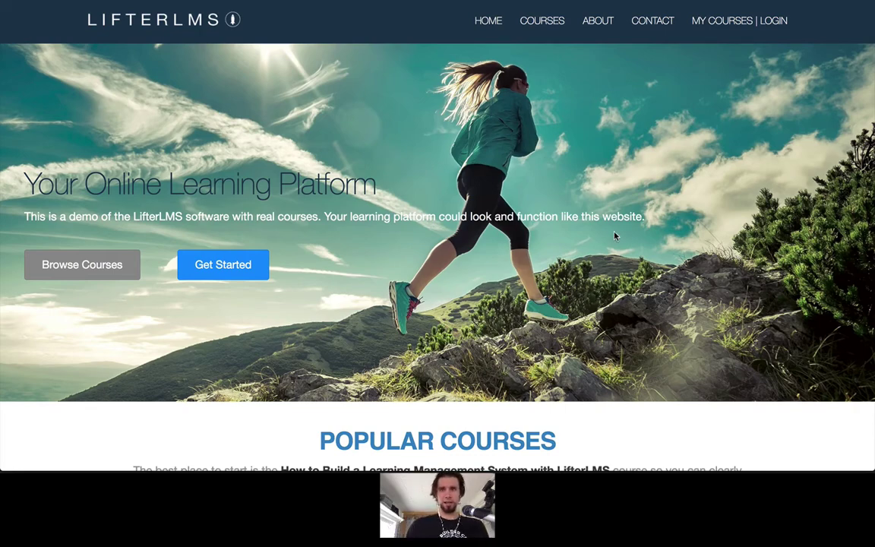
scroll(552, 208, down, 5)
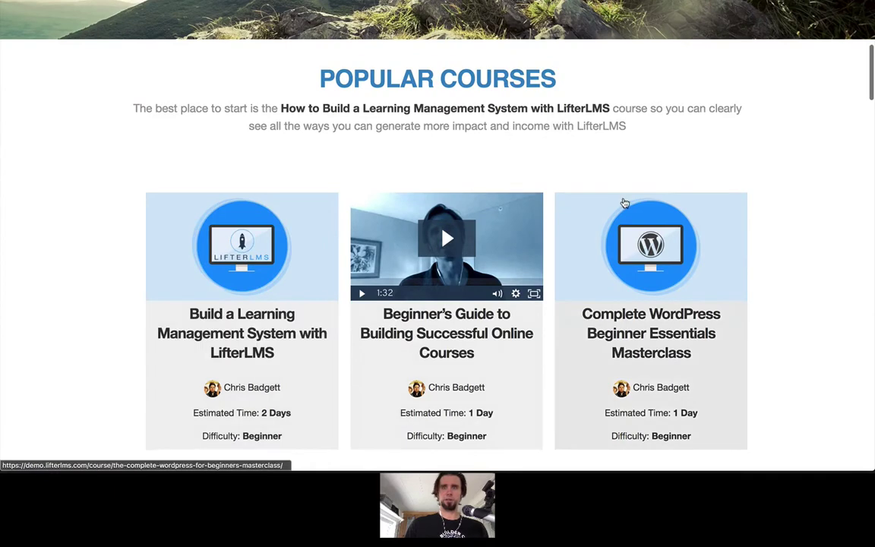
scroll(622, 174, up, 5)
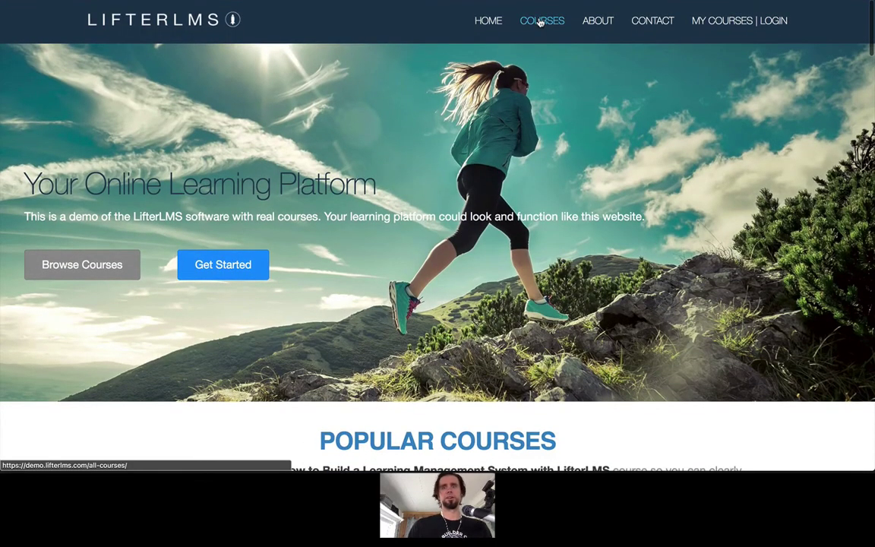
click(540, 21)
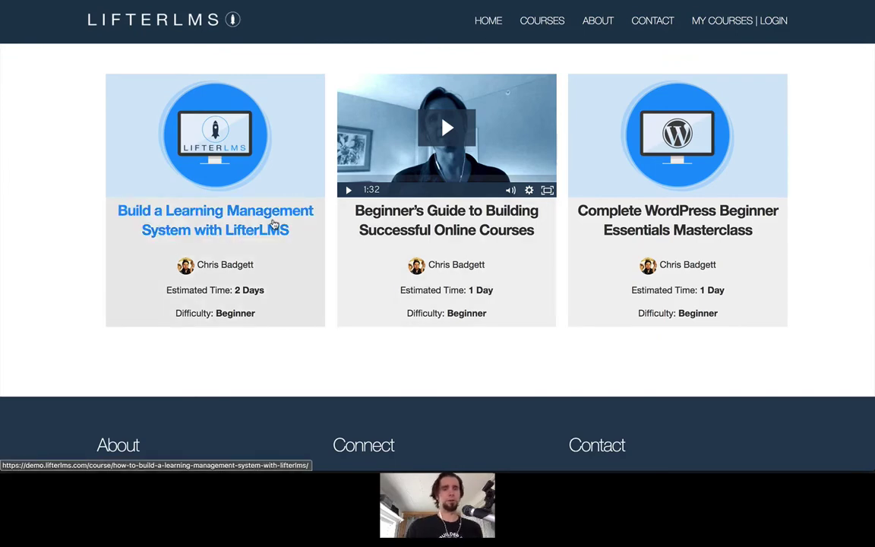
- Open the free Build a Learning Management System with LifterLMS course and start enrolling
click(275, 224)
scroll(274, 224, down, 10)
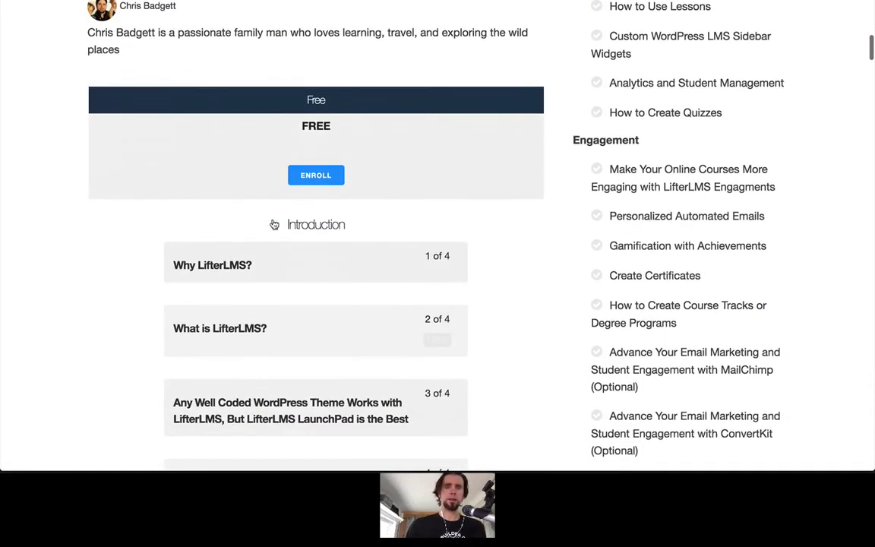
click(316, 174)
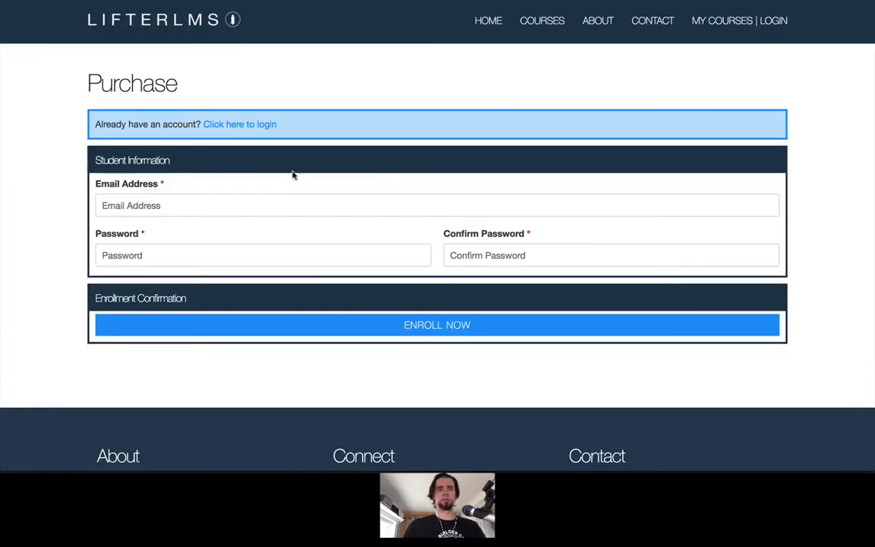
- Register a test student with an e-mail address and matching password, then enroll
click(203, 199)
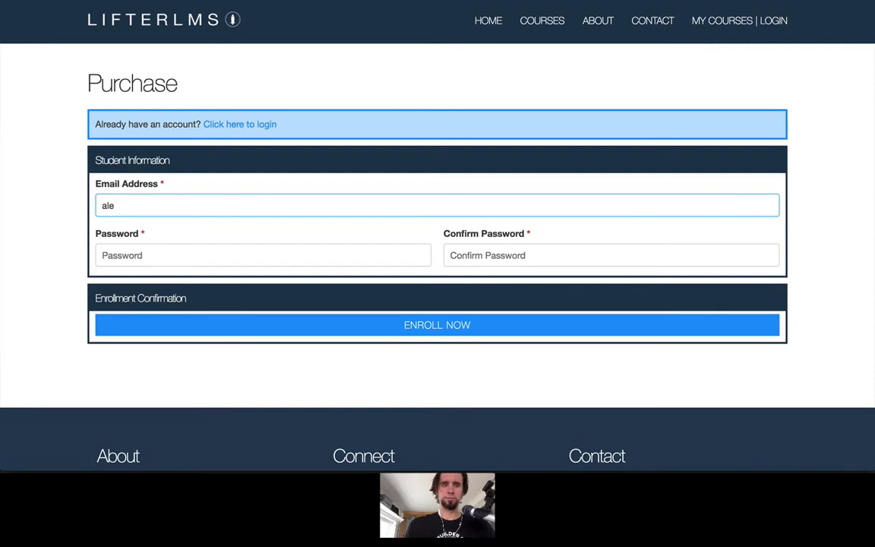
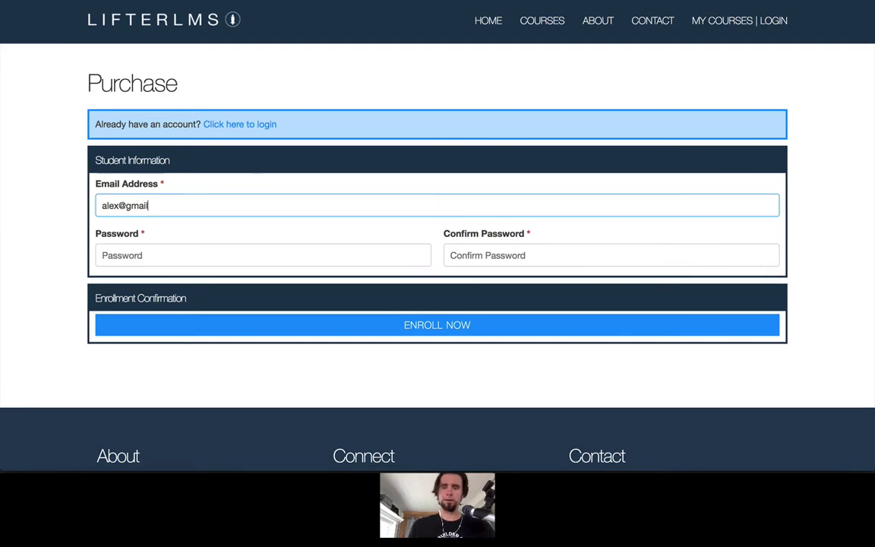
click(184, 254)
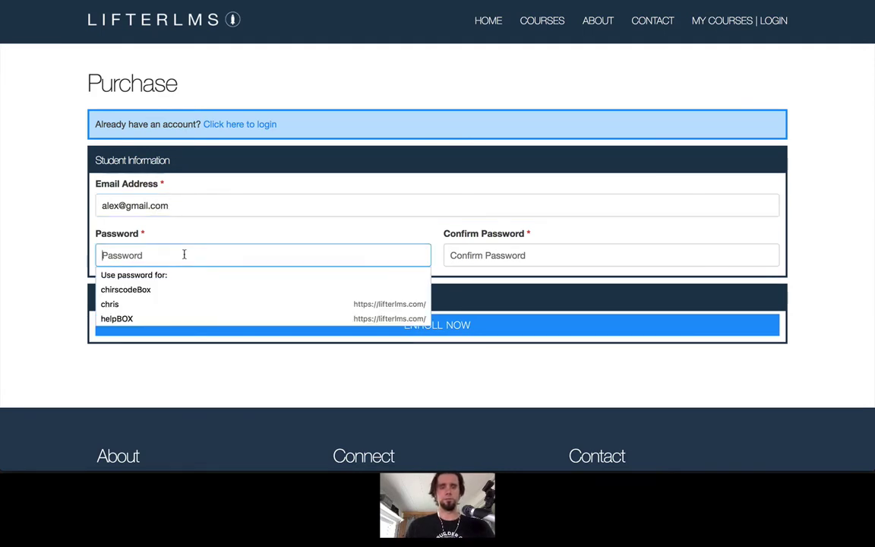
text(p)
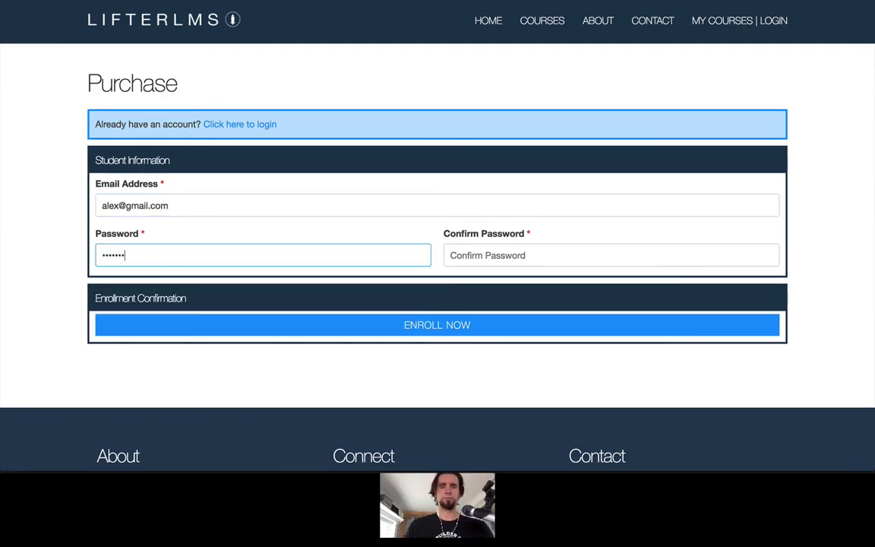
click(448, 255)
text(p)
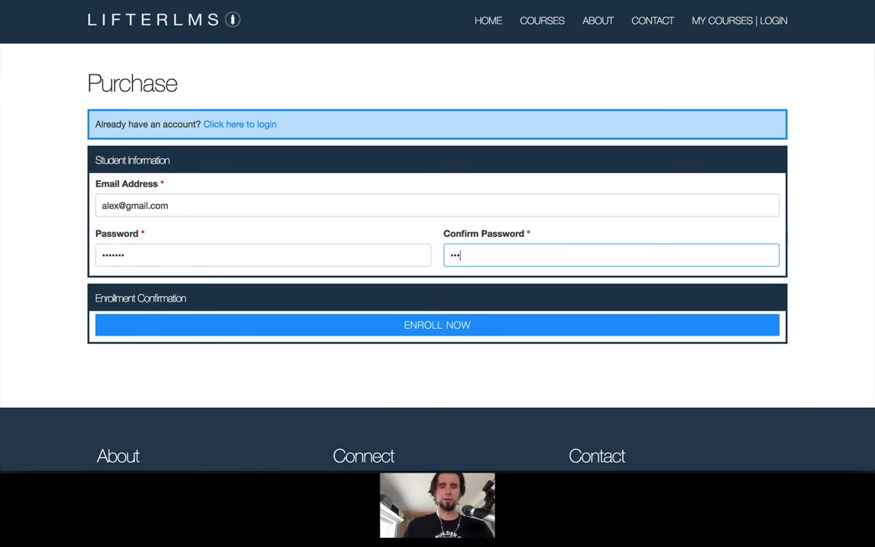
click(472, 325)
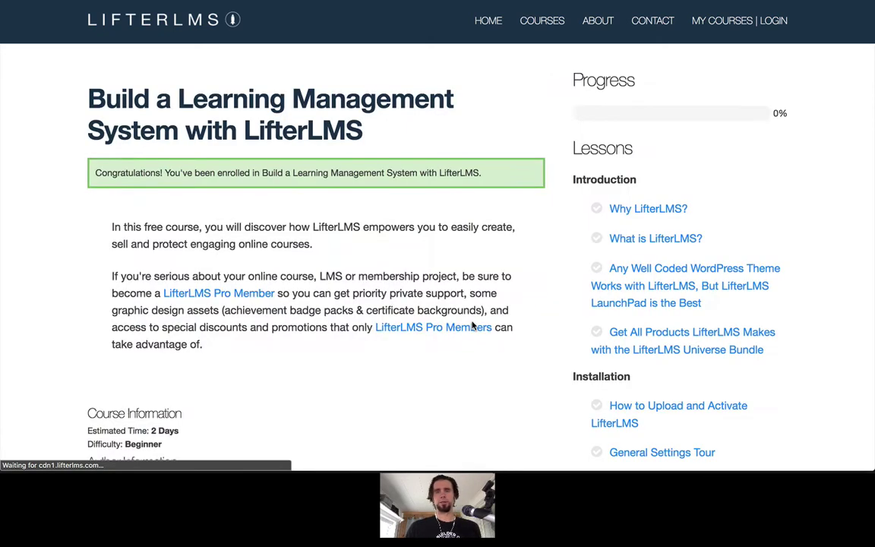
- Open the Why LifterLMS? lesson and dismiss the enrollment success notice
mouse_move(722, 66)
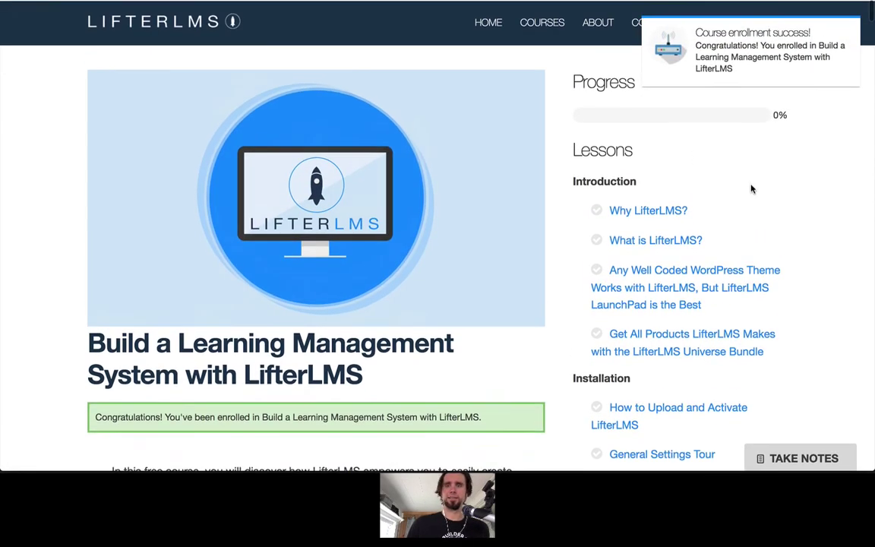
click(679, 209)
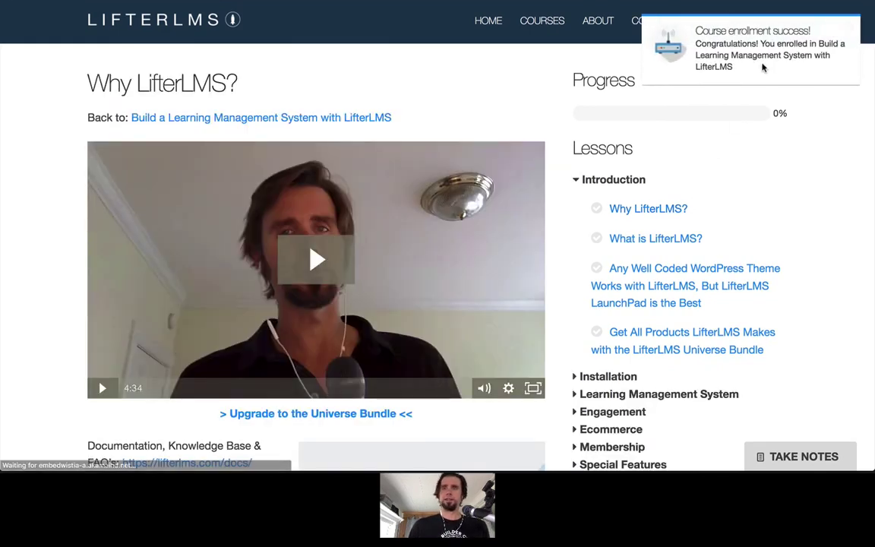
click(846, 27)
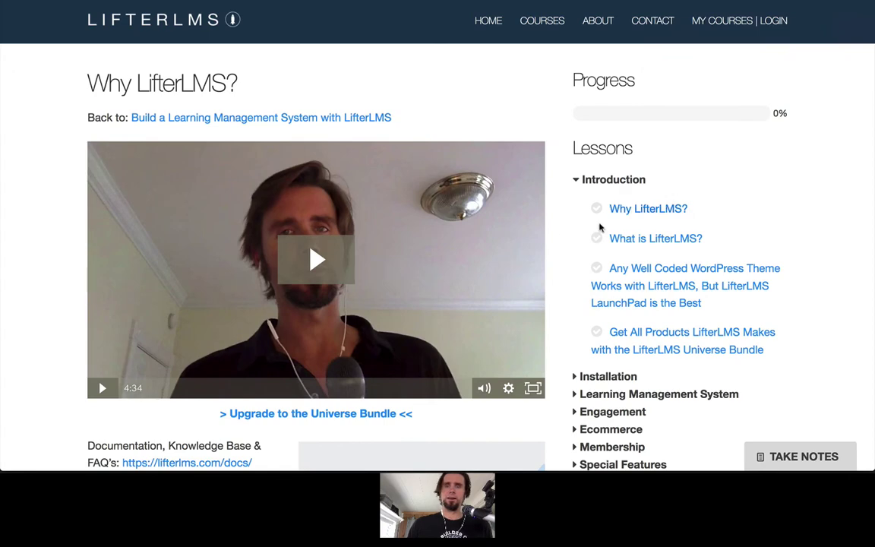
scroll(577, 230, down, 2)
- Play and pause the lesson video, complete the lesson, and close the Lesson 1 Rockstar pop-up
click(282, 174)
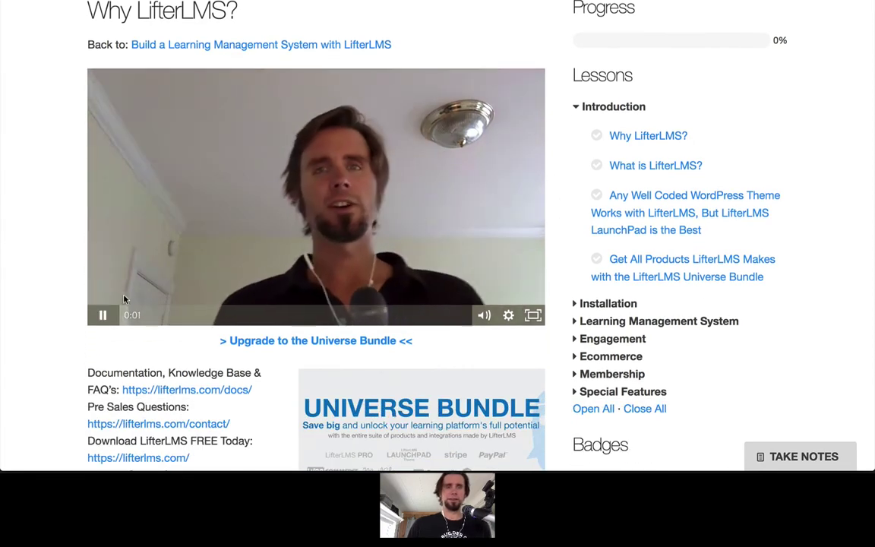
click(103, 314)
scroll(171, 324, down, 5)
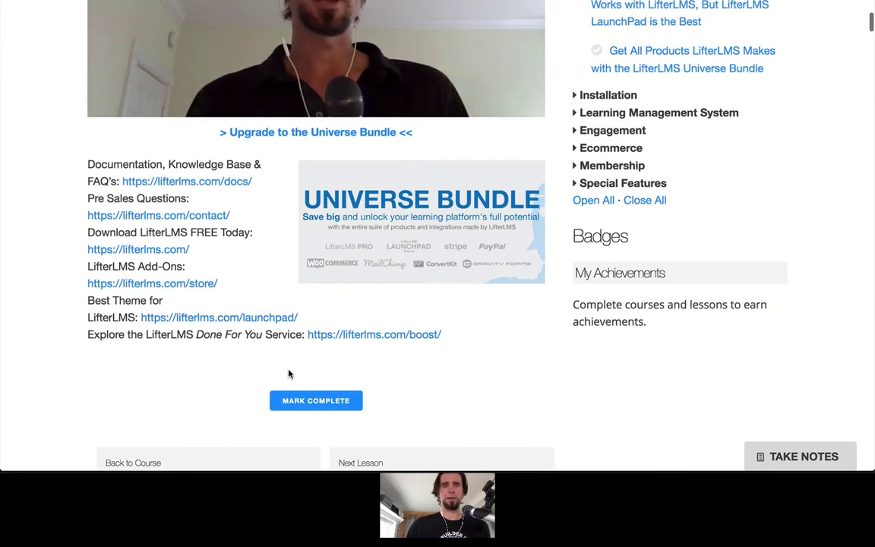
scroll(311, 227, up, 1)
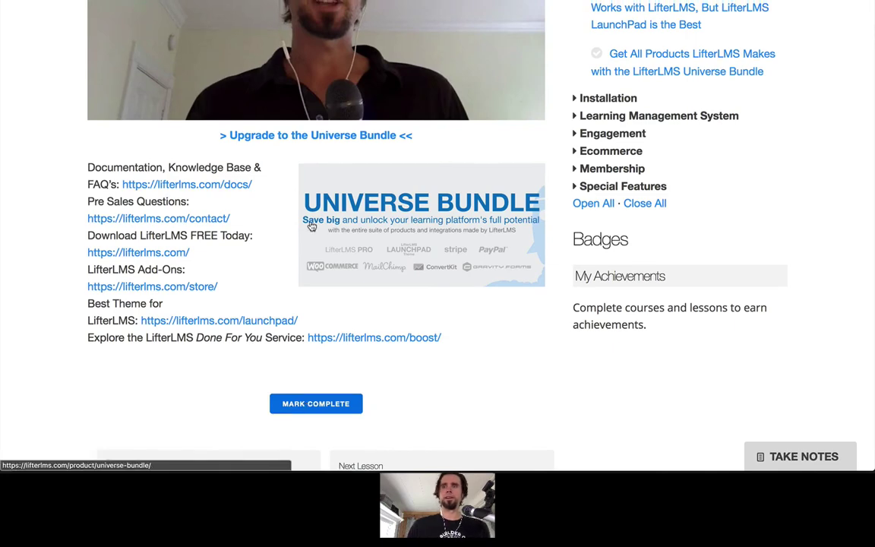
scroll(311, 226, up, 1)
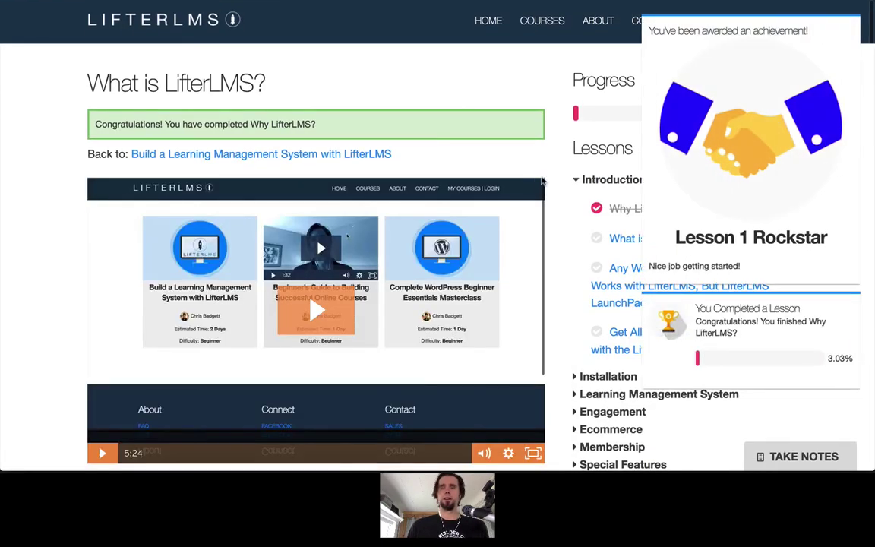
mouse_move(714, 312)
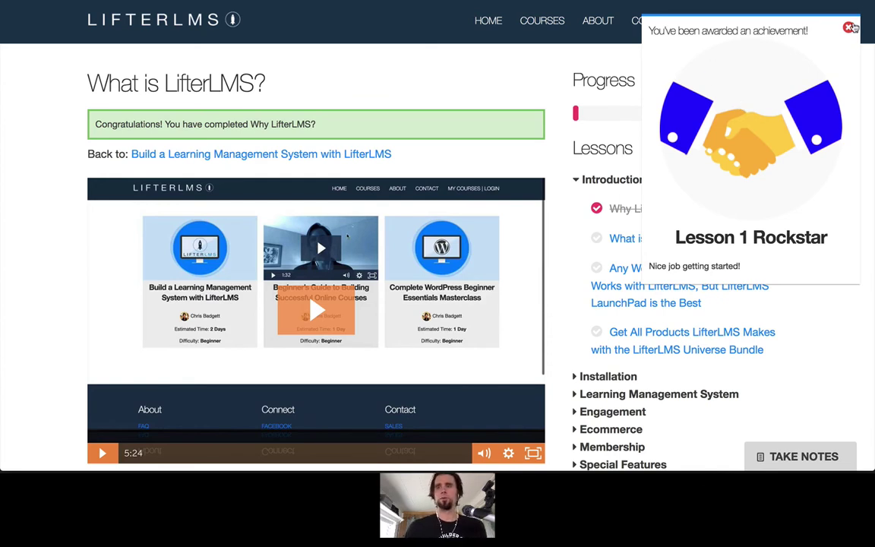
click(850, 28)
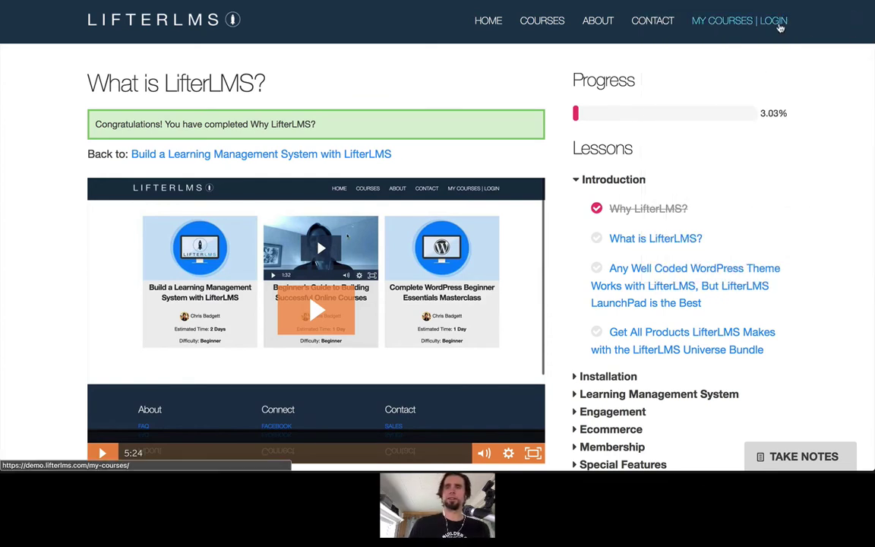
- Check My Achievements on the My Courses dashboard, then return to the course page at 3.03%
click(779, 26)
scroll(486, 250, down, 5)
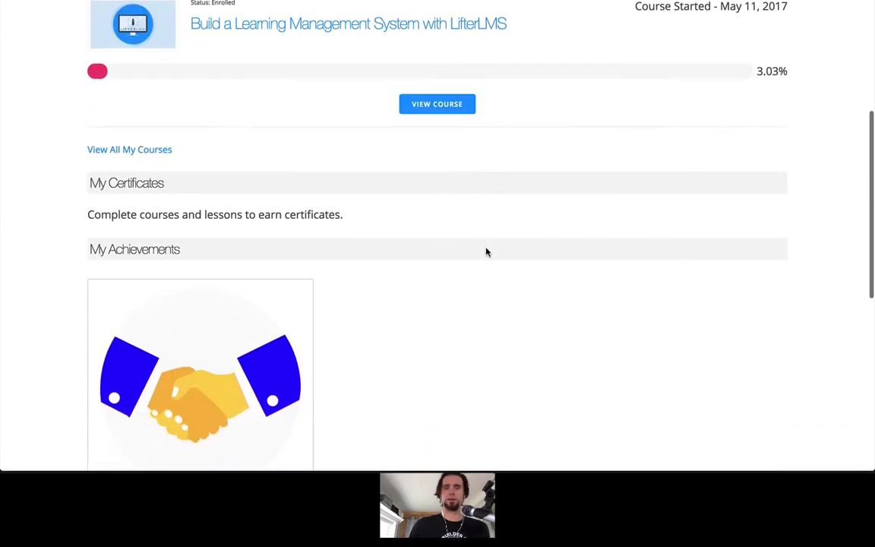
scroll(354, 268, up, 6)
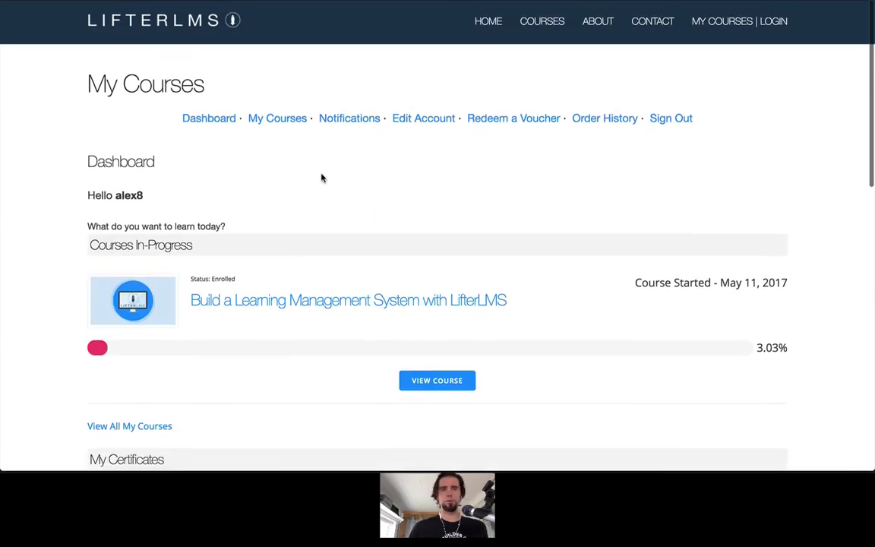
click(429, 382)
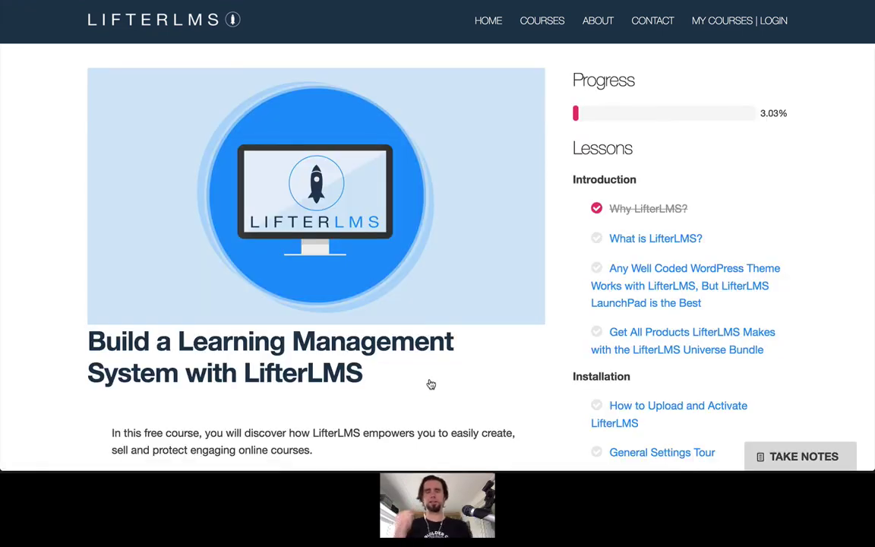